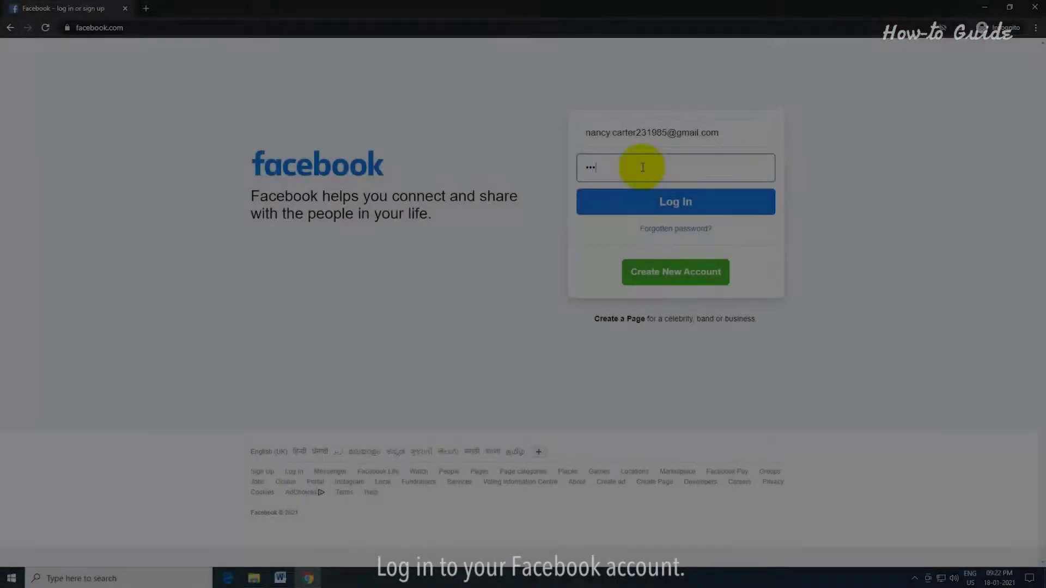
type("abcd")
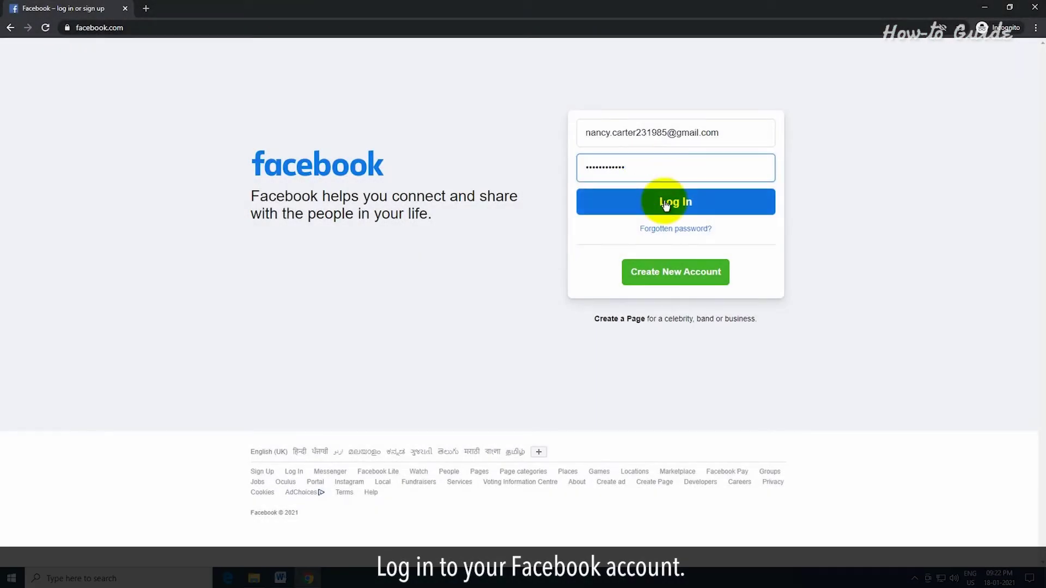
Step: Submit the entered password to log in to the Facebook account
left_click(665, 201)
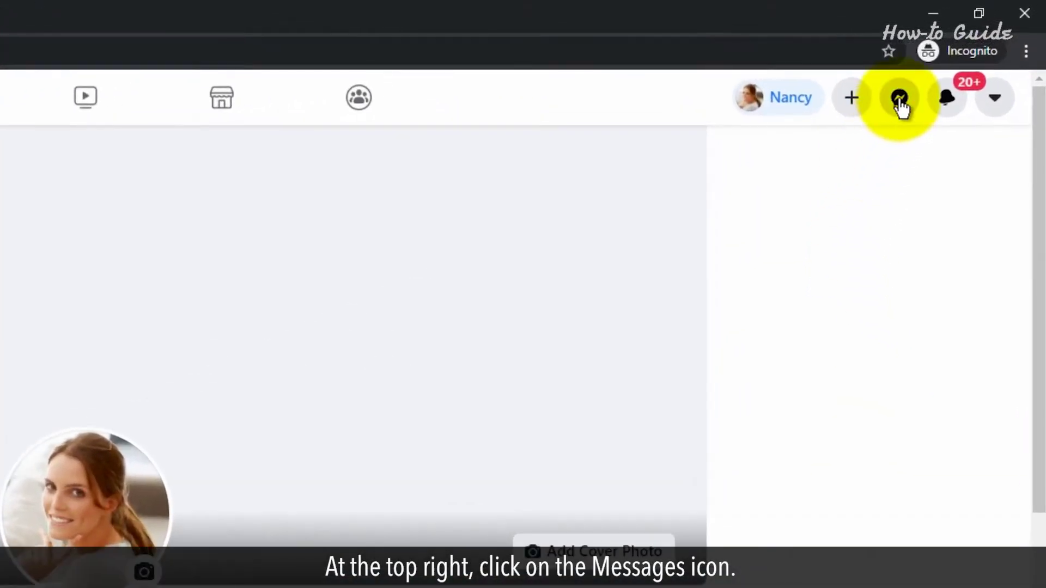
Step: Bring up the Messenger list of recent conversations from the top bar
left_click(899, 100)
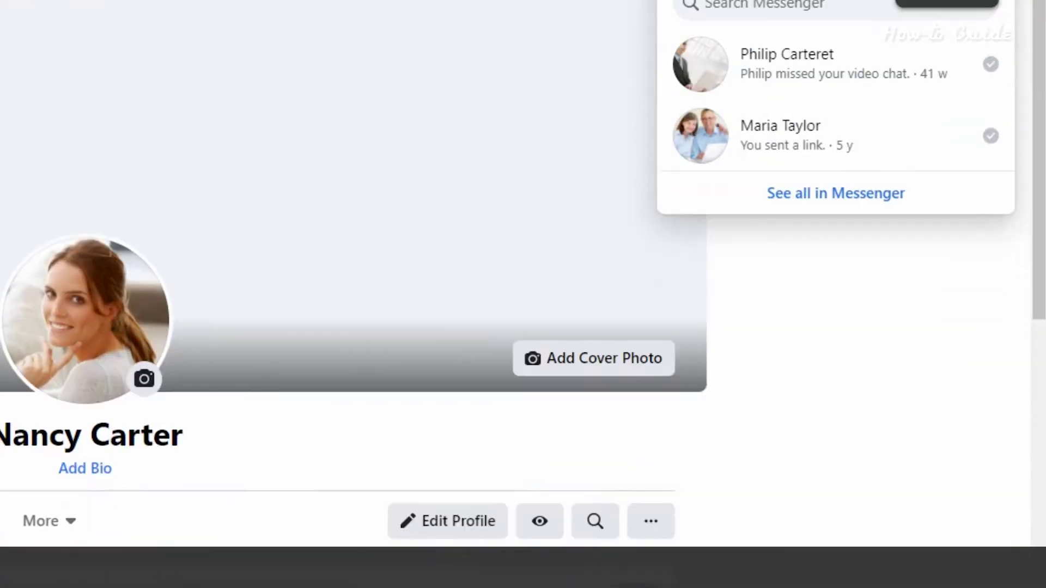
left_click(985, 153)
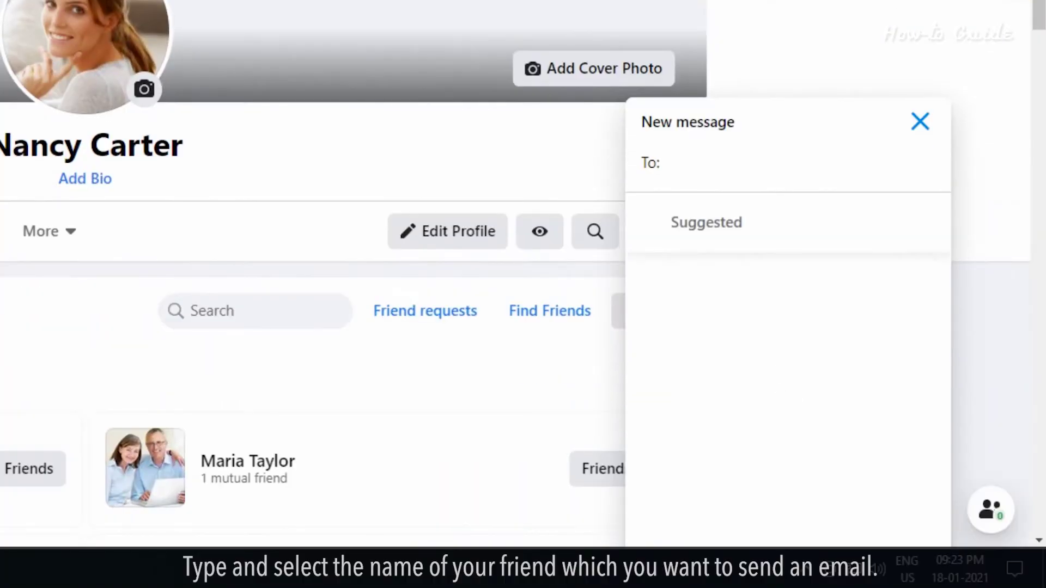
type("hel")
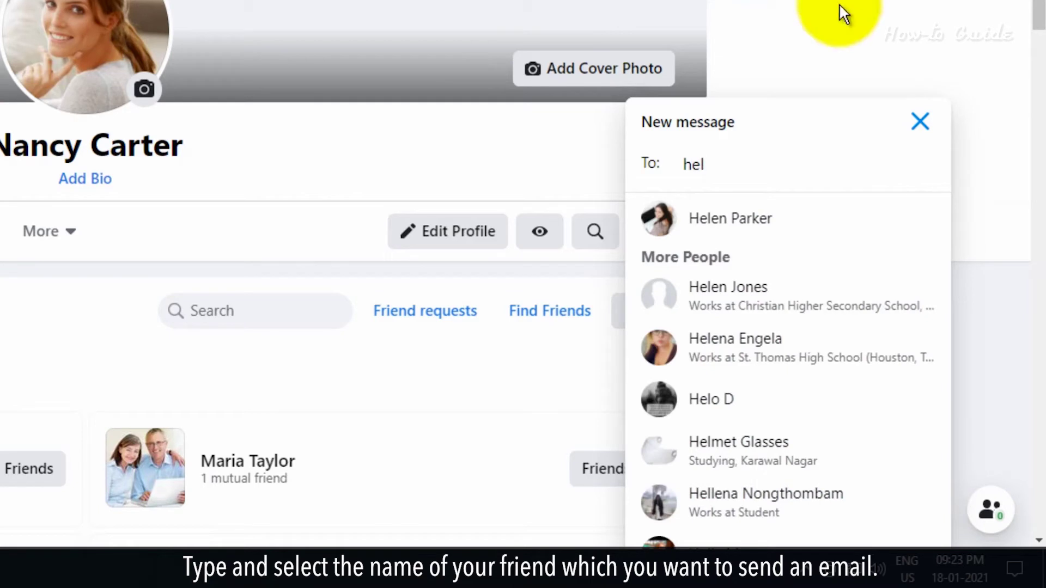
left_click(741, 219)
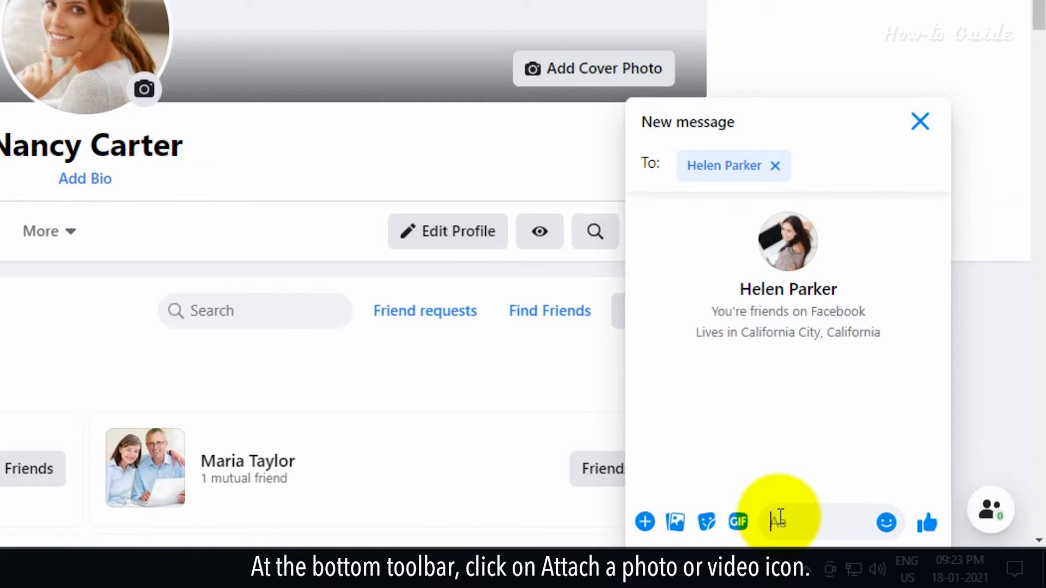
Step: Attach the purple flower photo 02 and the yellow flower photo 913276116
left_click(675, 522)
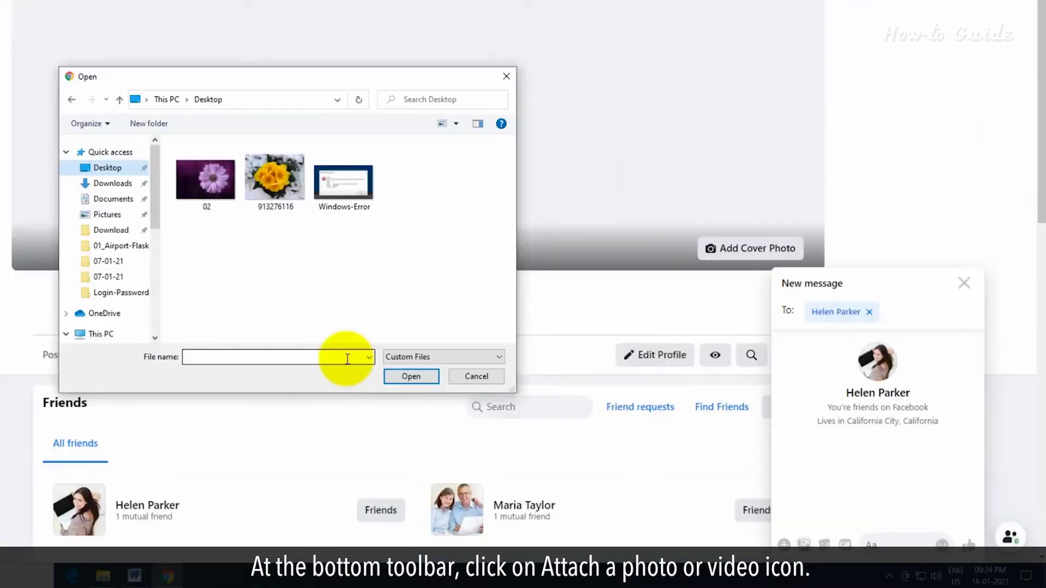
left_click(208, 185)
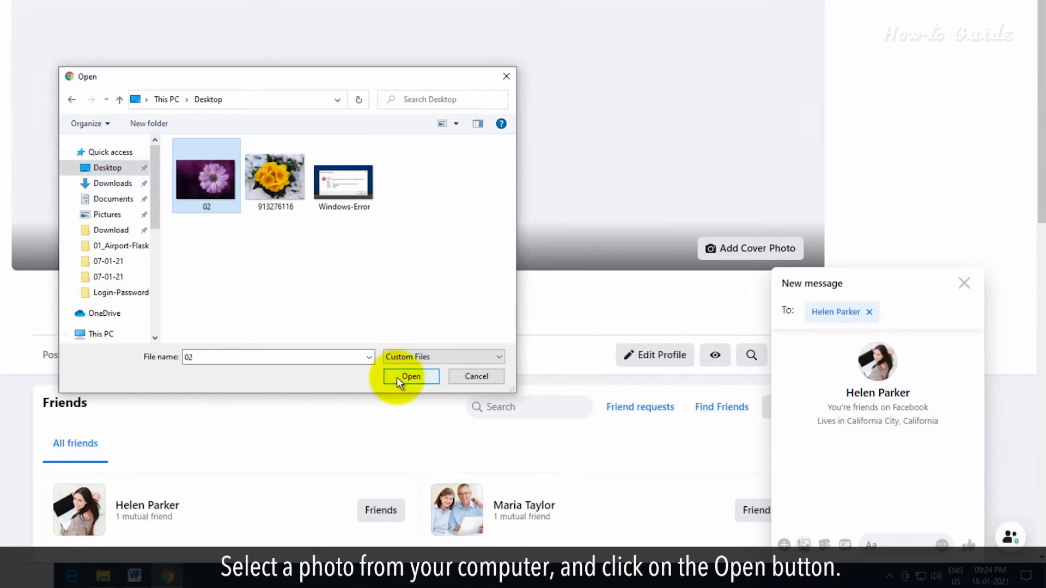
left_click(397, 377)
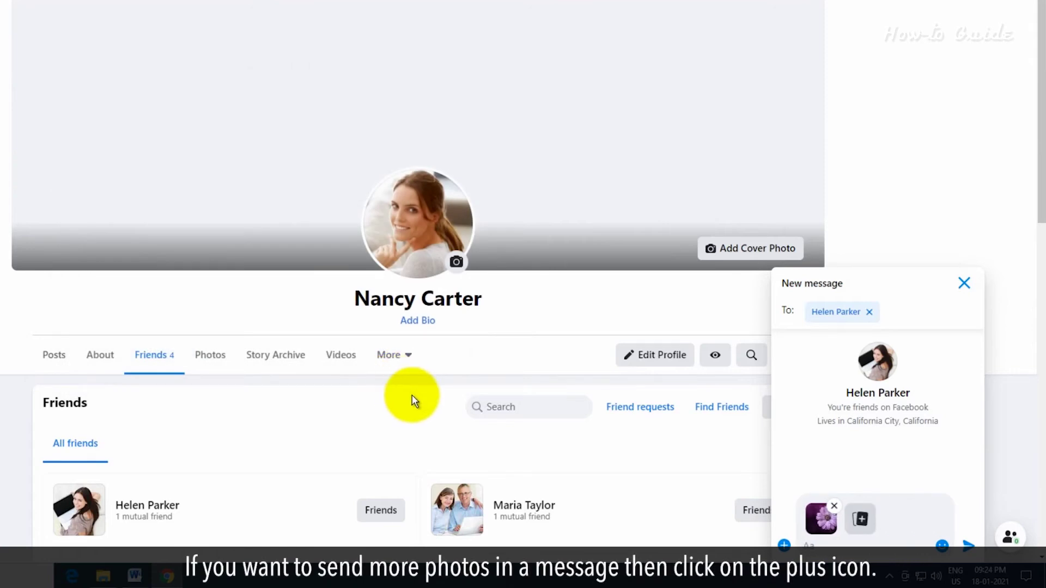
left_click(862, 520)
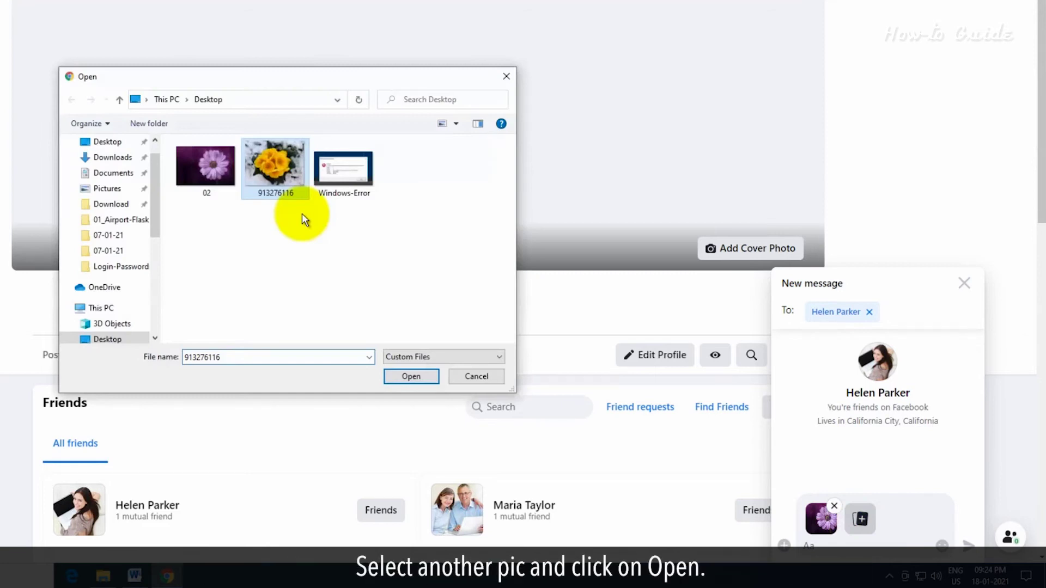
left_click(411, 377)
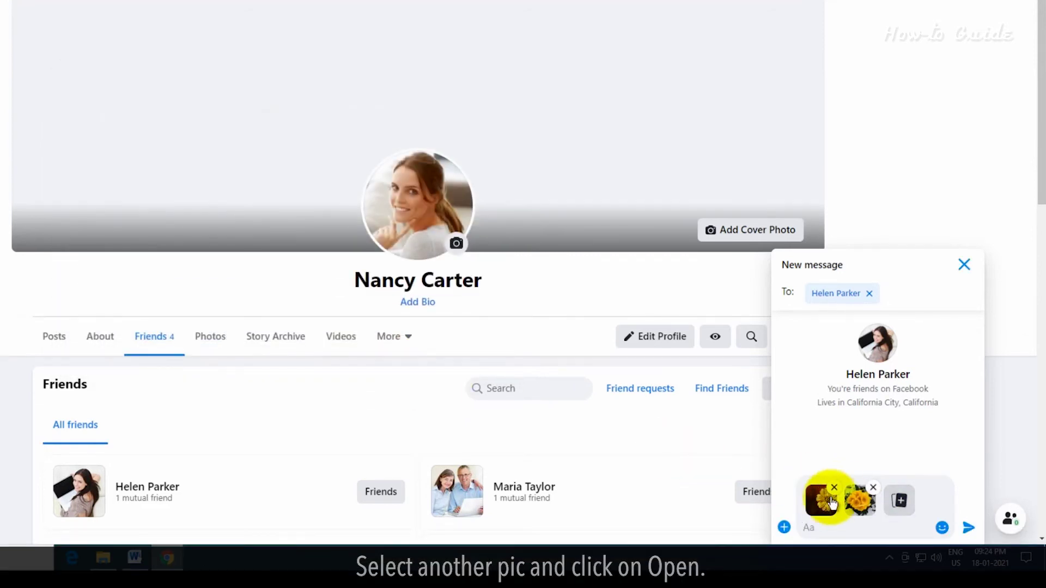
Step: Write a greeting hoping she is doing well and send it with both photos
left_click(822, 528)
type("Hi Helen, hoping")
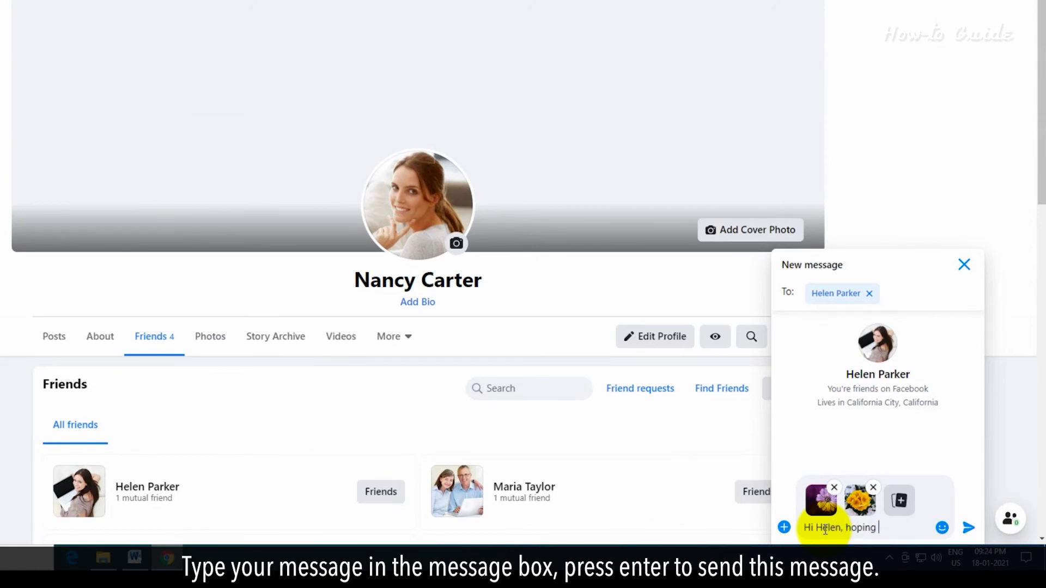
type(" doing well")
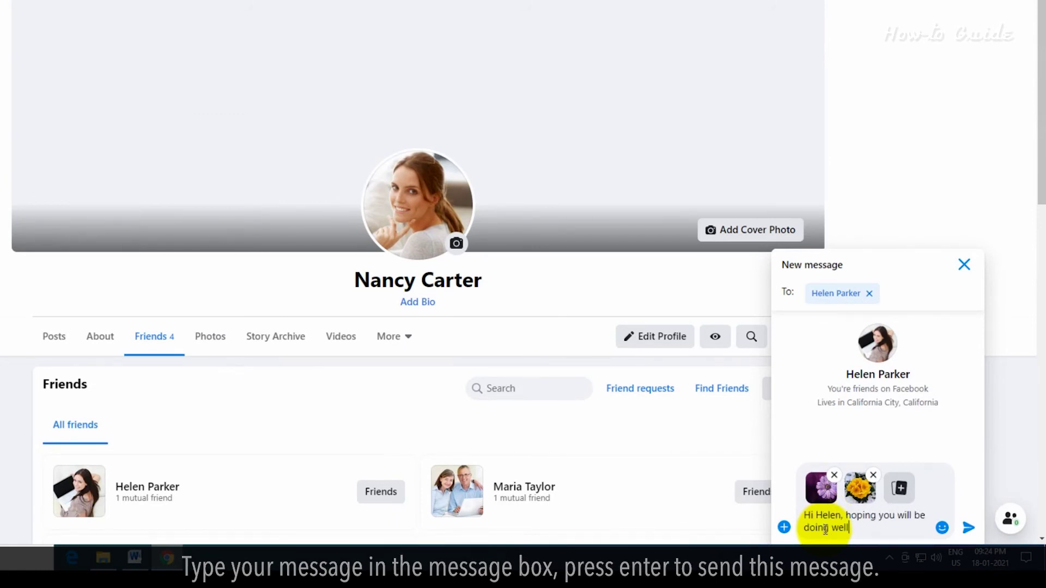
key("Return")
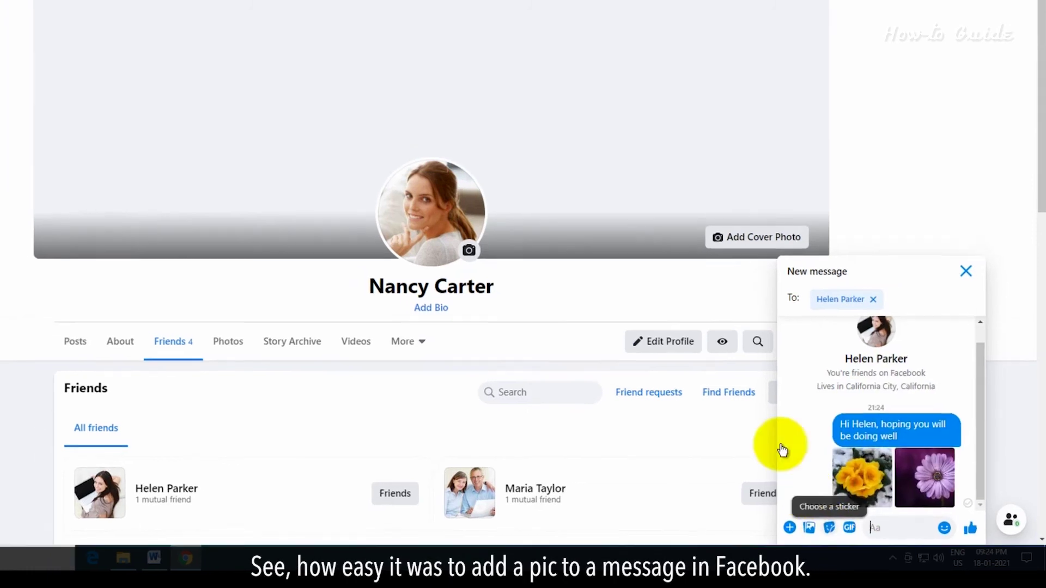